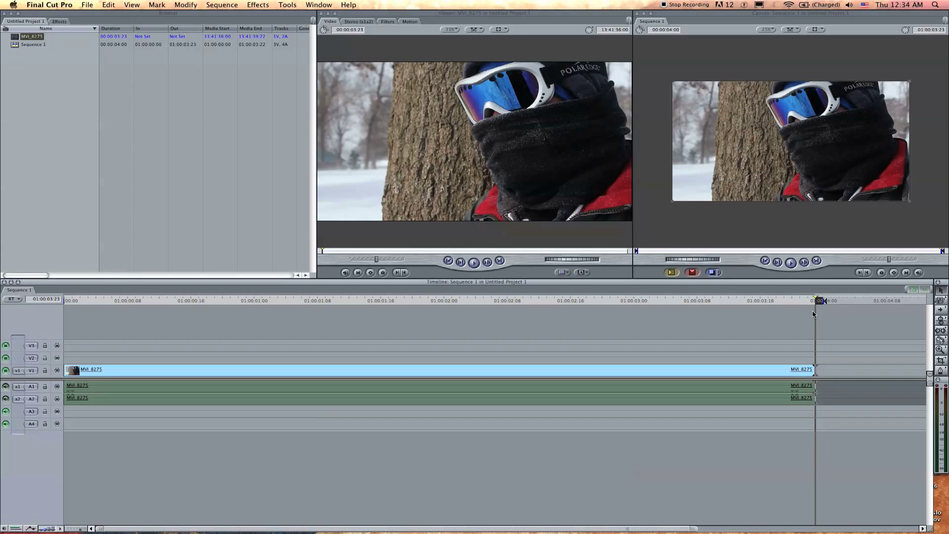
# Delete only the linked audio of the MVI_8275 clip from the timeline and switch tracks A1 and A2 on.
pyautogui.moveTo(813, 312); pyautogui.dragTo(64, 325)
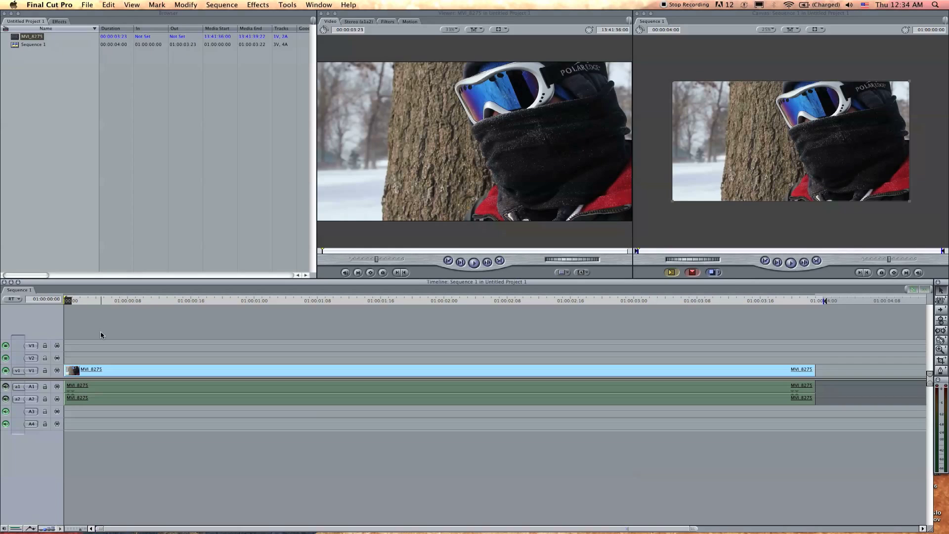
pyautogui.click(127, 391)
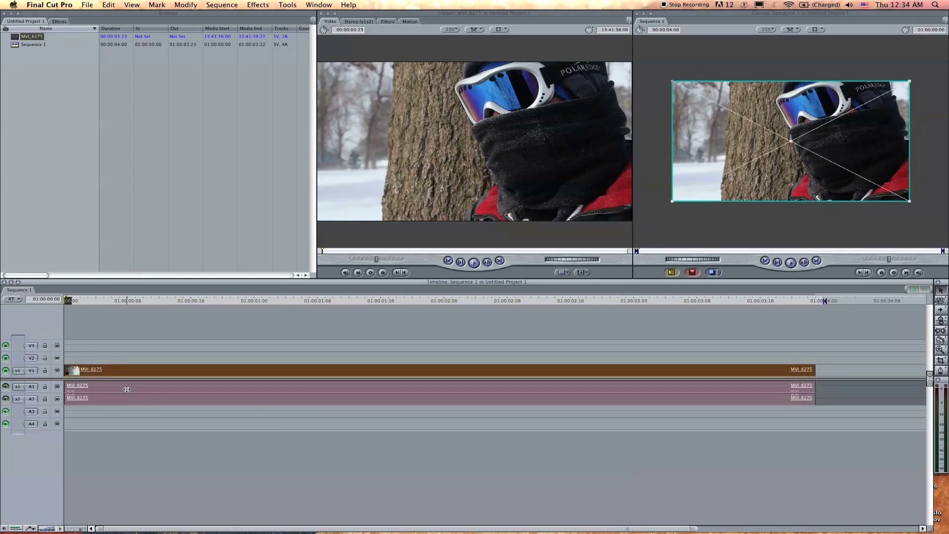
pyautogui.click(299, 431)
pyautogui.keyDown('alt'); pyautogui.click(308, 389); pyautogui.keyUp('alt')
pyautogui.press('Delete')
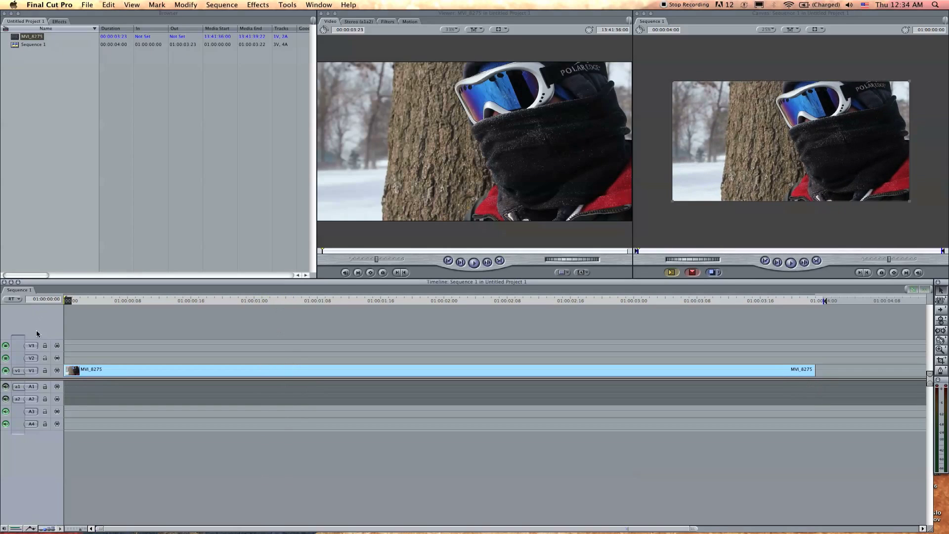
pyautogui.click(6, 386)
pyautogui.click(6, 399)
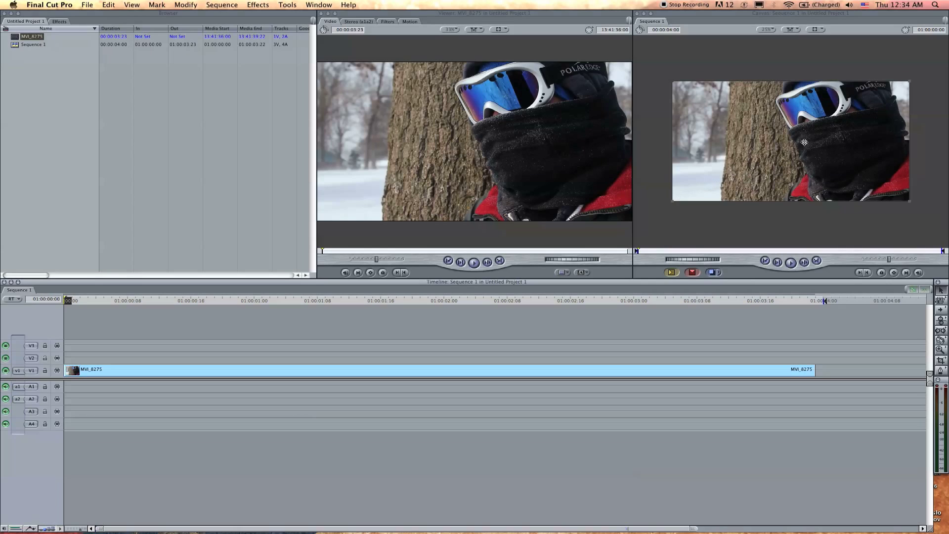
# Open the MVI_8275 clip's motion settings and set its anchor point to -960, 540.
pyautogui.doubleClick(382, 372)
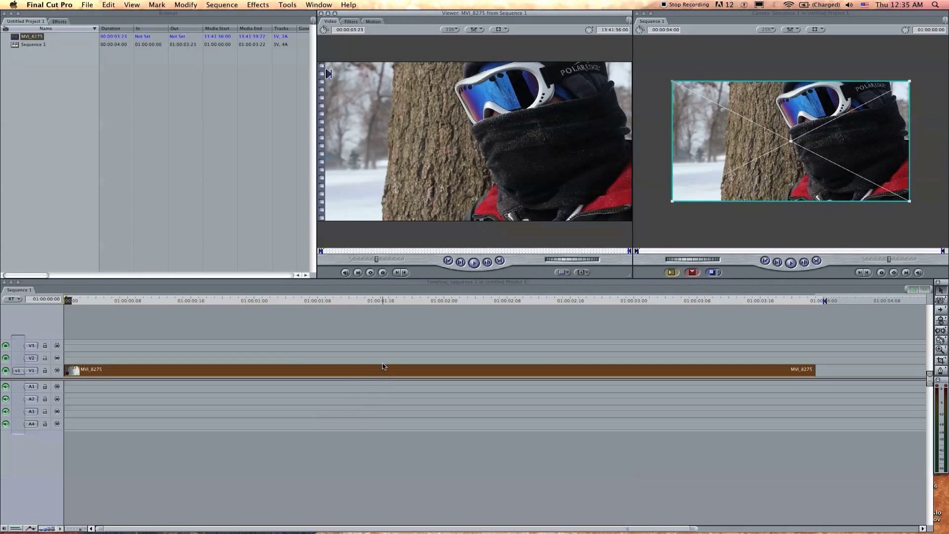
pyautogui.click(374, 21)
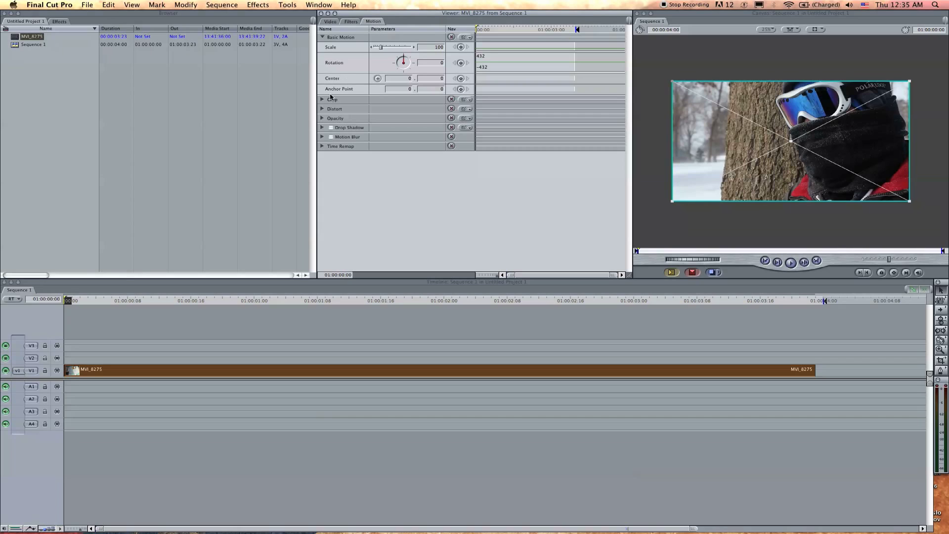
pyautogui.click(399, 91)
pyautogui.write('100')
pyautogui.click(801, 142)
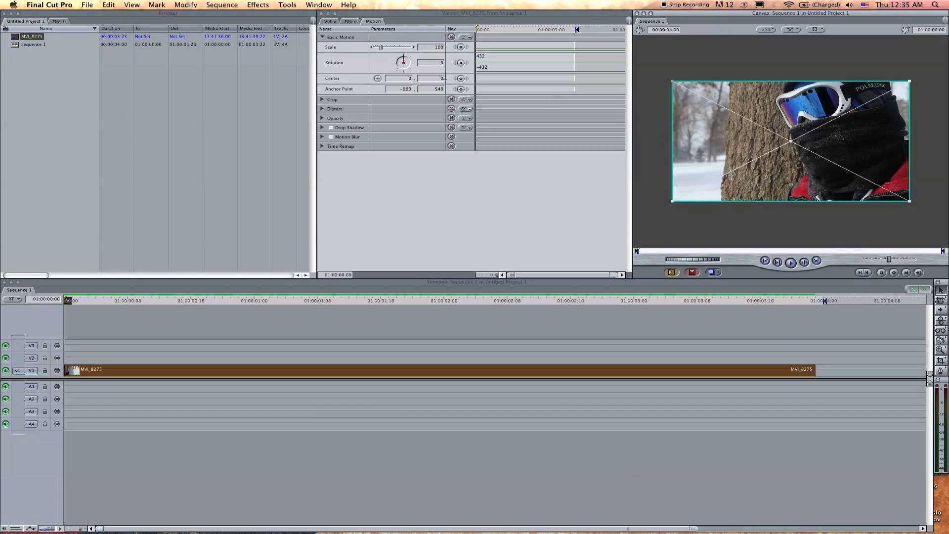
# Try scaling the clip up to 110 from its new anchor point, and undo the change.
pyautogui.moveTo(380, 47)
pyautogui.mouseDown()
pyautogui.moveTo(371, 48)
pyautogui.moveTo(380, 49)
pyautogui.mouseUp()
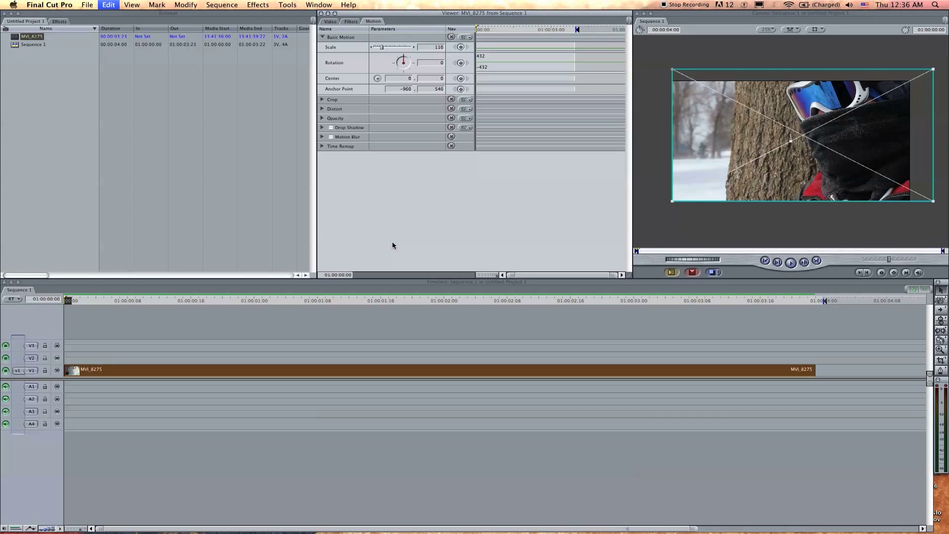
pyautogui.click(377, 312)
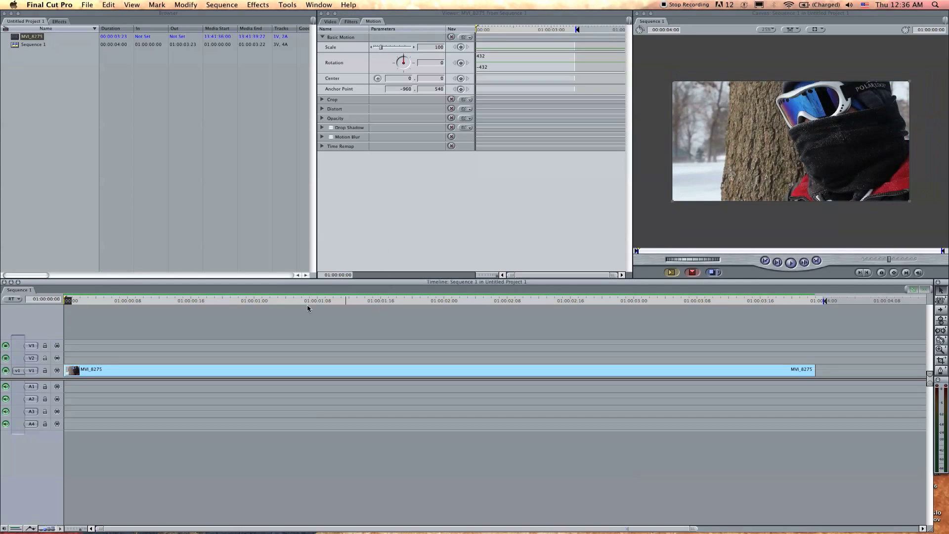
# Reopen the timeline clip's motion settings and insert a Scale keyframe at the very start of the clip.
pyautogui.moveTo(105, 300); pyautogui.dragTo(51, 297)
pyautogui.doubleClick(92, 374)
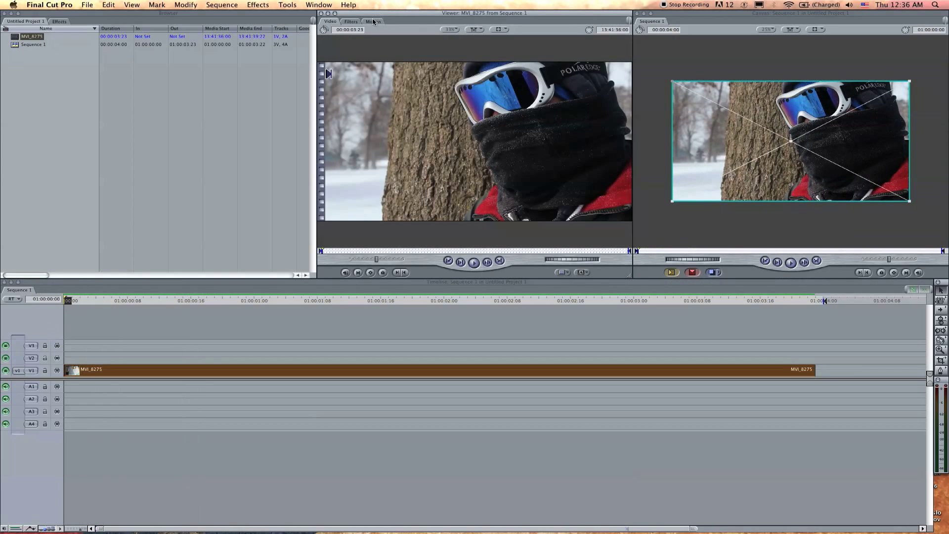
pyautogui.click(374, 21)
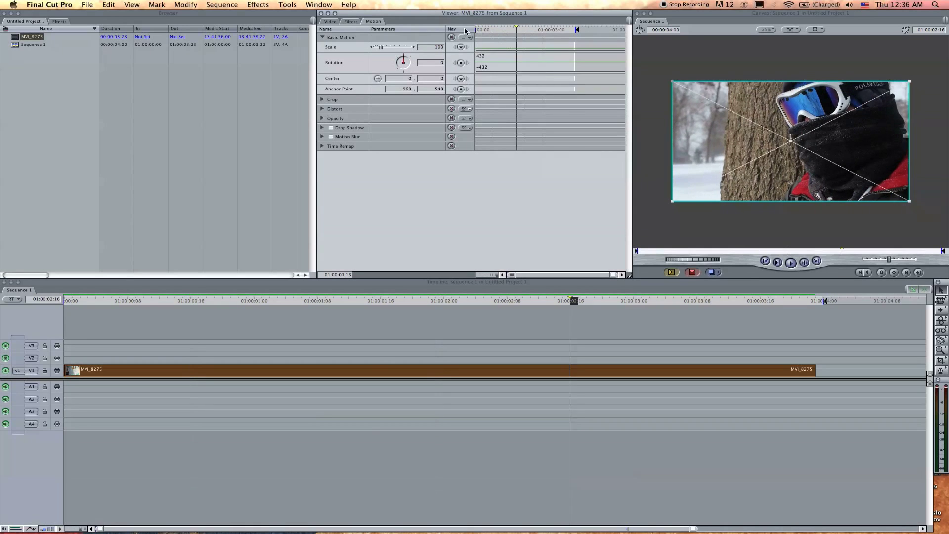
pyautogui.moveTo(477, 30); pyautogui.dragTo(513, 30)
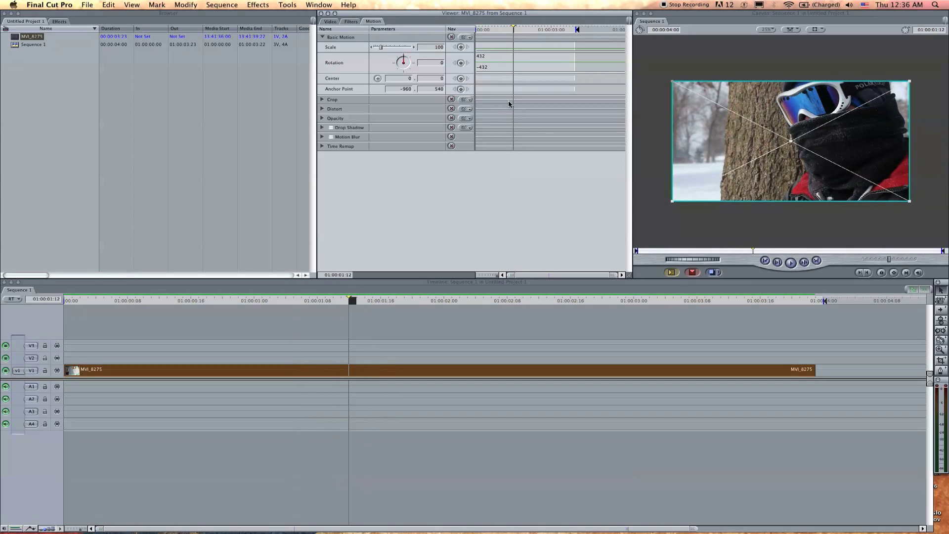
pyautogui.moveTo(511, 31); pyautogui.dragTo(466, 32)
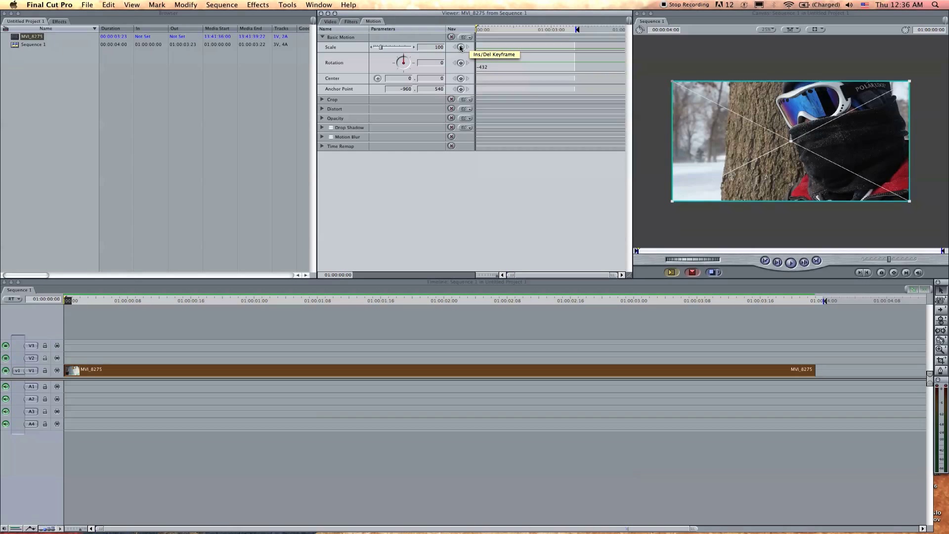
pyautogui.click(461, 47)
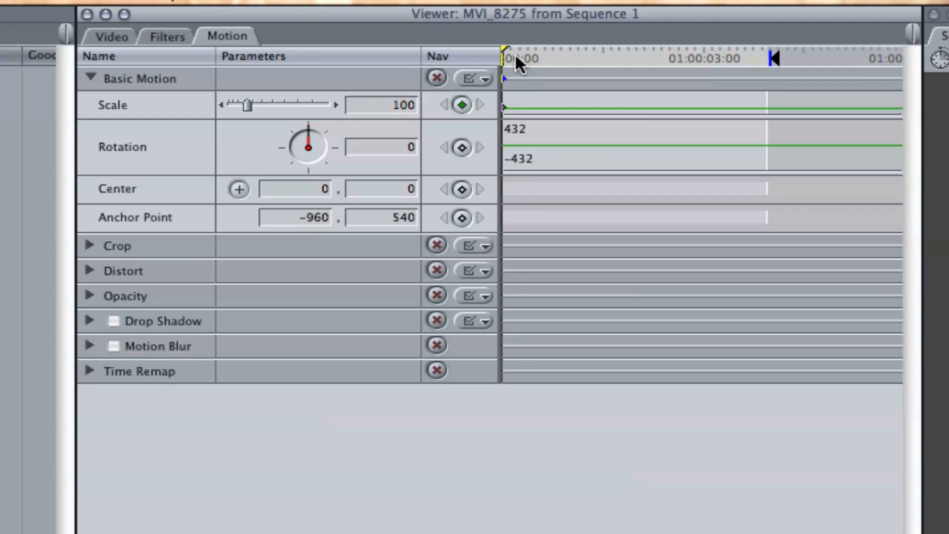
# Insert a second Scale keyframe at about 01:00:01:12 and set the first keyframe's scale to 0.
pyautogui.moveTo(515, 56); pyautogui.dragTo(602, 55)
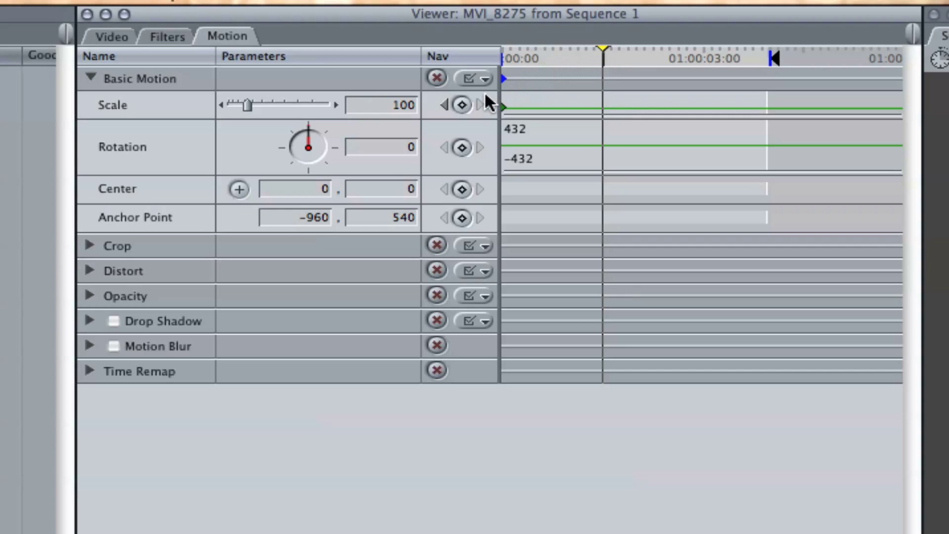
pyautogui.click(465, 104)
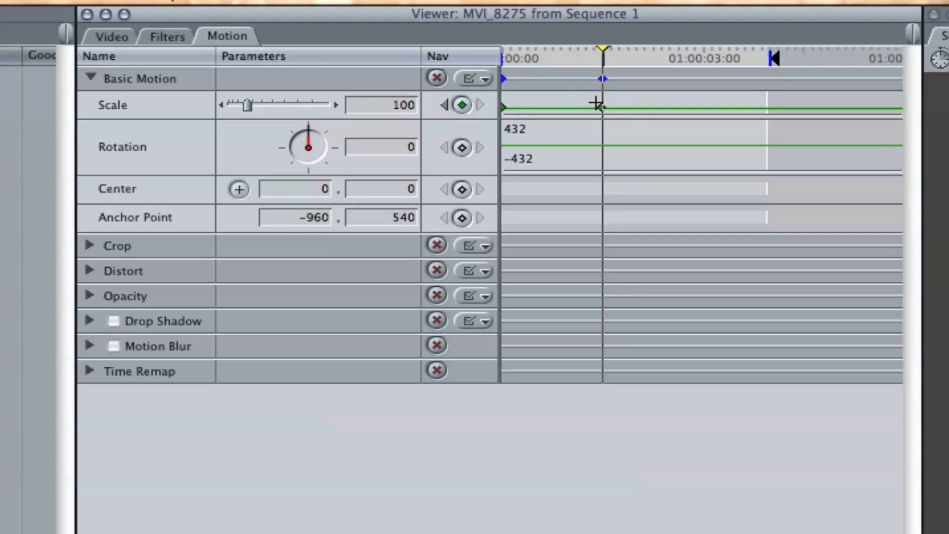
pyautogui.click(443, 105)
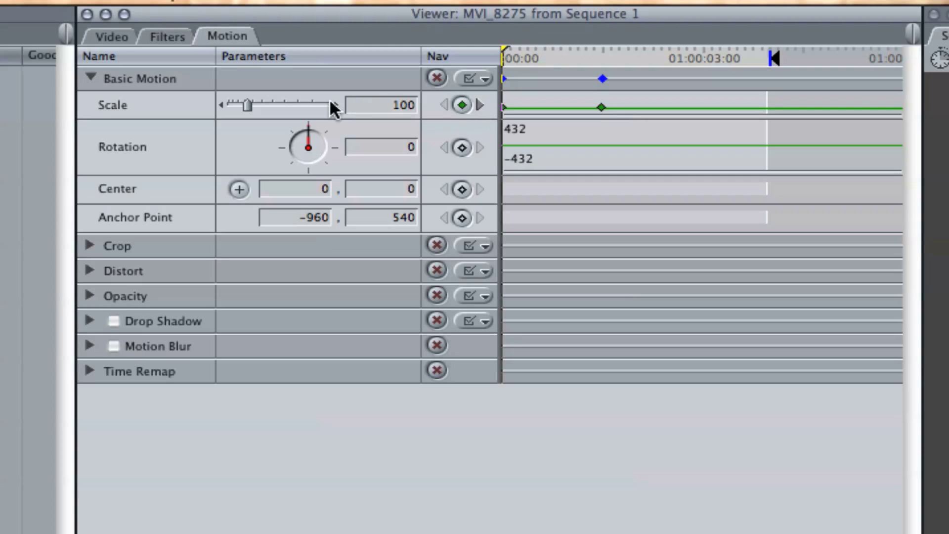
pyautogui.moveTo(251, 105); pyautogui.dragTo(209, 109)
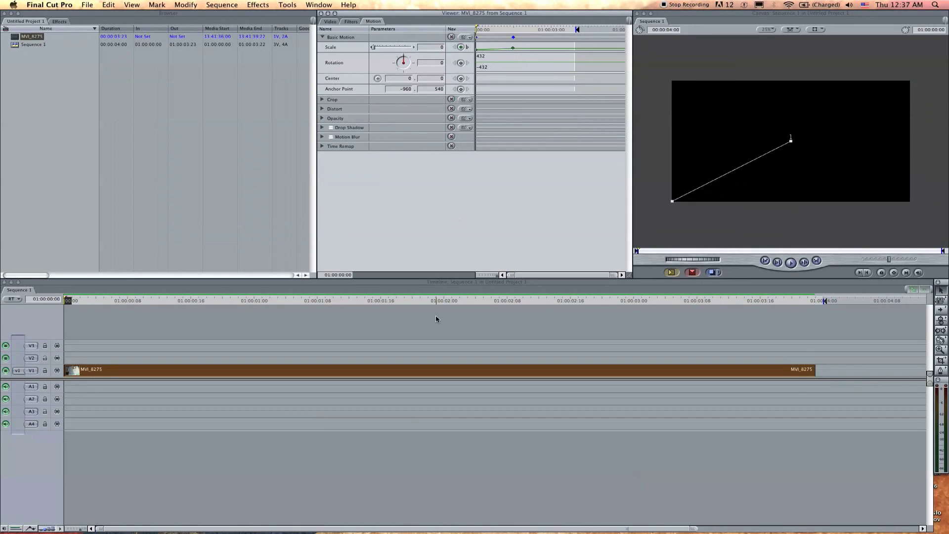
# Play the sequence from the start to preview the scale animation.
pyautogui.click(436, 319)
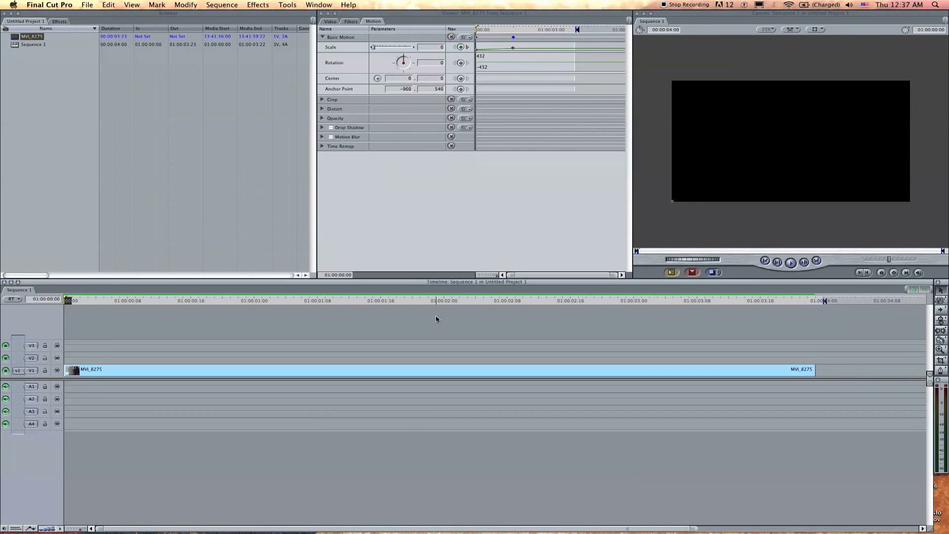
pyautogui.press('space')
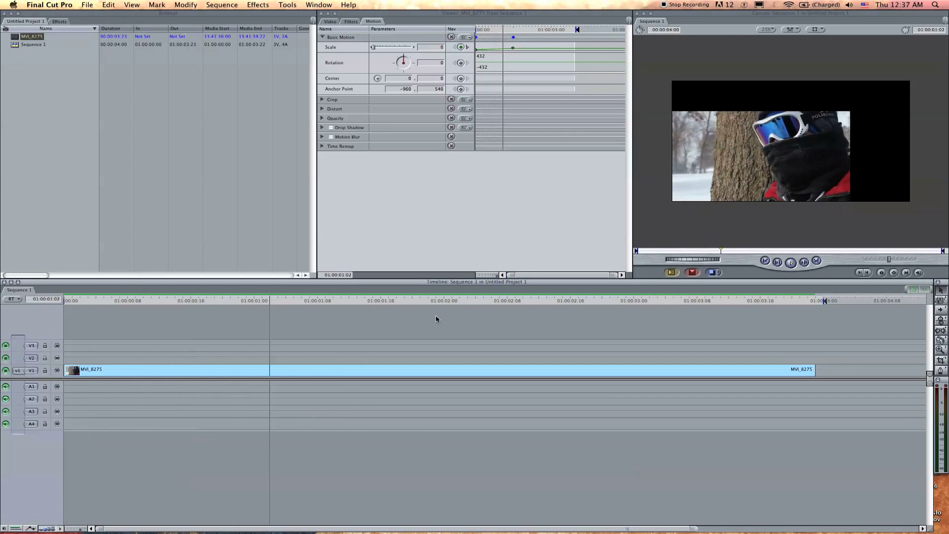
pyautogui.press('space')
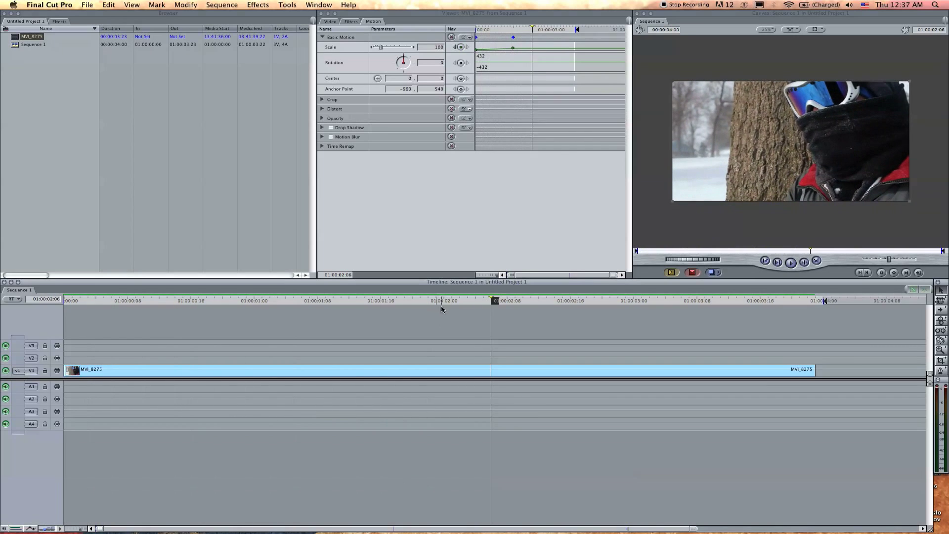
# Return to the second Scale keyframe and insert an Edge Feather keyframe in the Crop settings at that frame.
pyautogui.moveTo(450, 304); pyautogui.dragTo(350, 300)
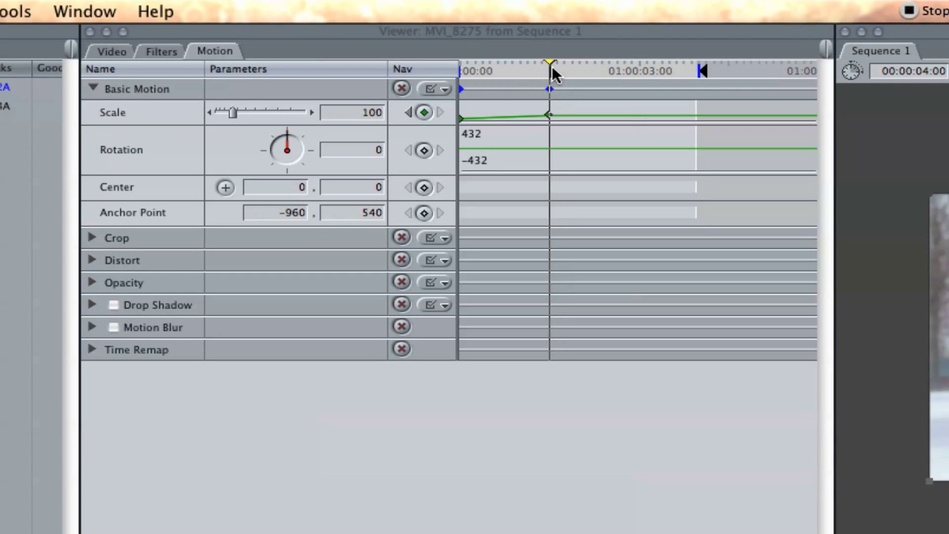
pyautogui.click(410, 111)
pyautogui.click(438, 111)
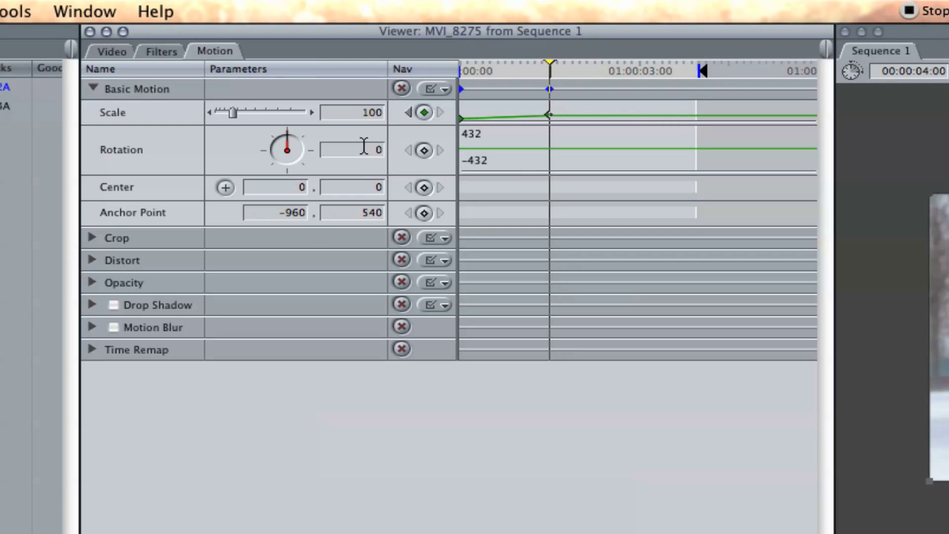
pyautogui.click(92, 237)
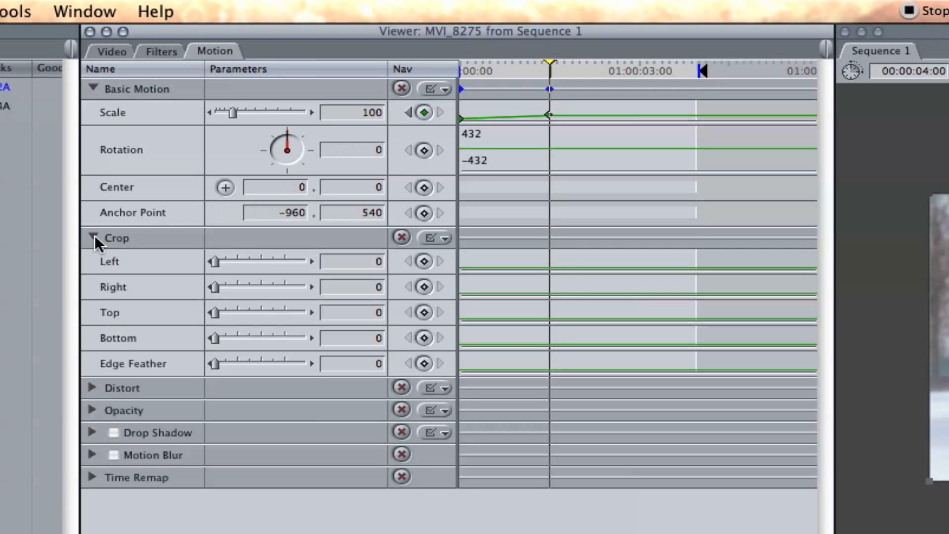
pyautogui.click(424, 367)
# Insert a second Edge Feather keyframe about two seconds into the clip and set its value to 100.
pyautogui.moveTo(555, 73); pyautogui.dragTo(585, 67)
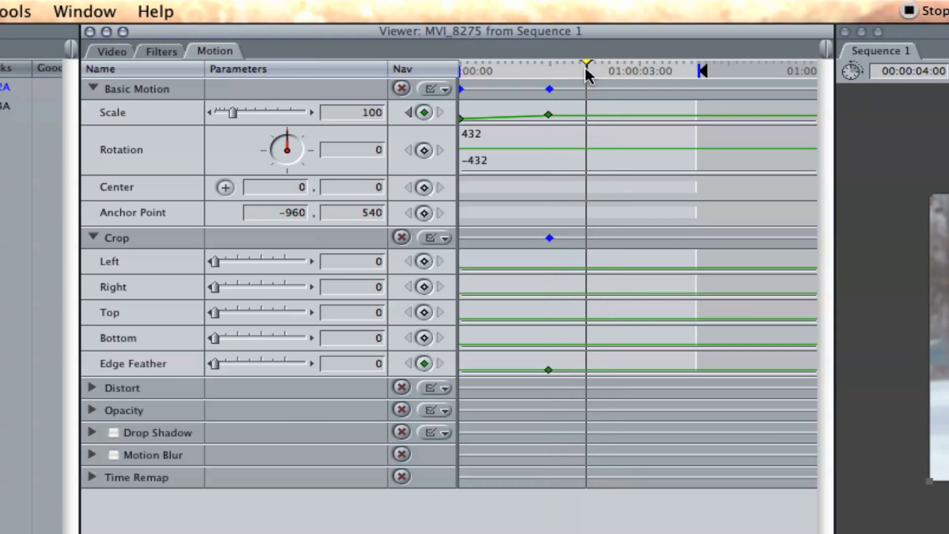
pyautogui.click(423, 363)
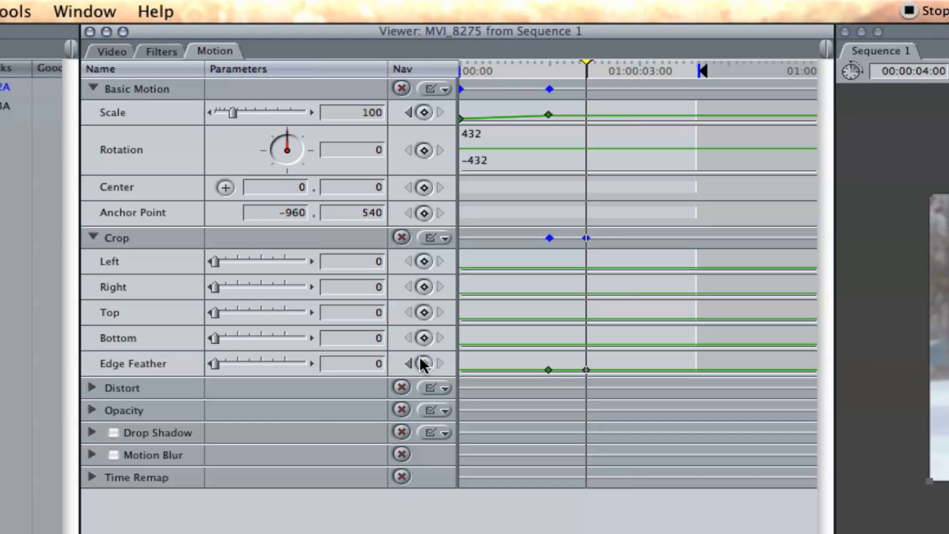
pyautogui.moveTo(226, 363); pyautogui.dragTo(322, 364)
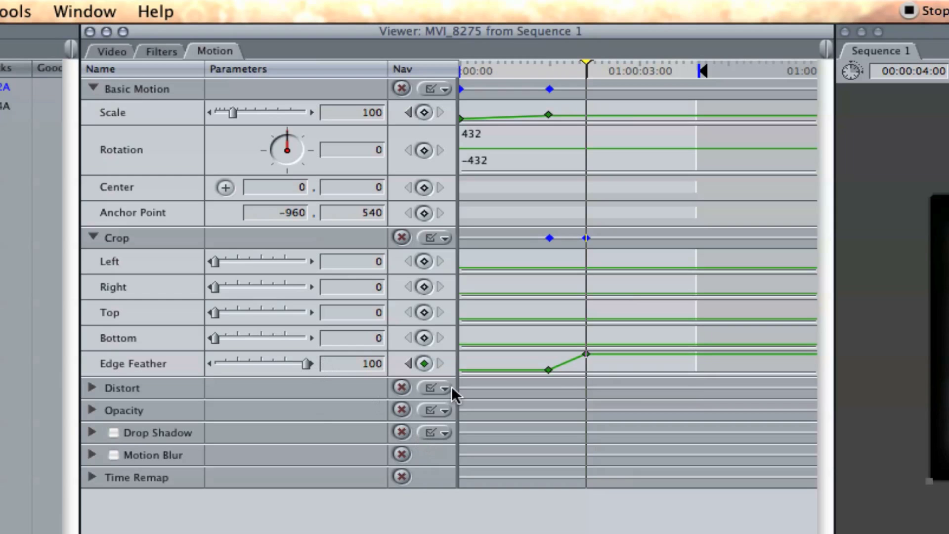
# Select the range of the clip around the edge feather transition and render only that section.
pyautogui.moveTo(500, 62); pyautogui.dragTo(428, 65)
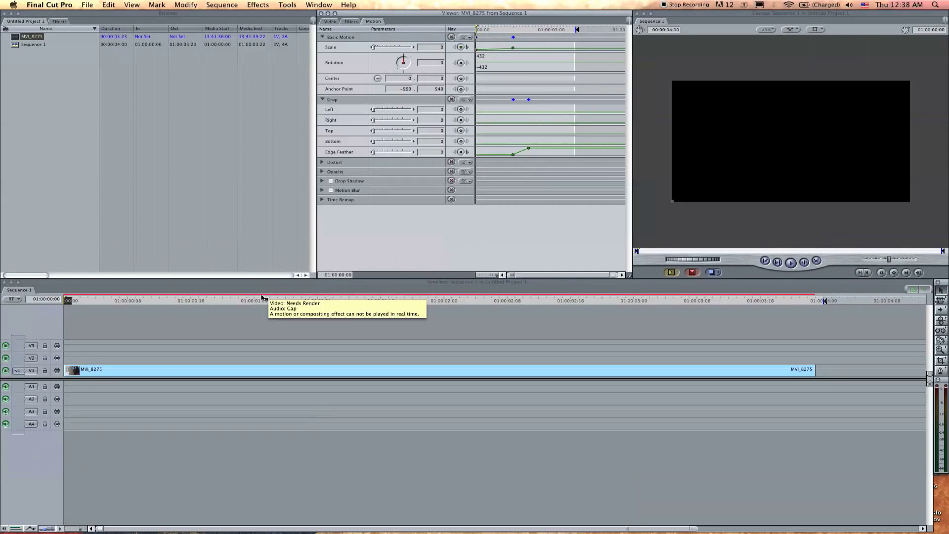
pyautogui.moveTo(258, 301); pyautogui.dragTo(433, 305)
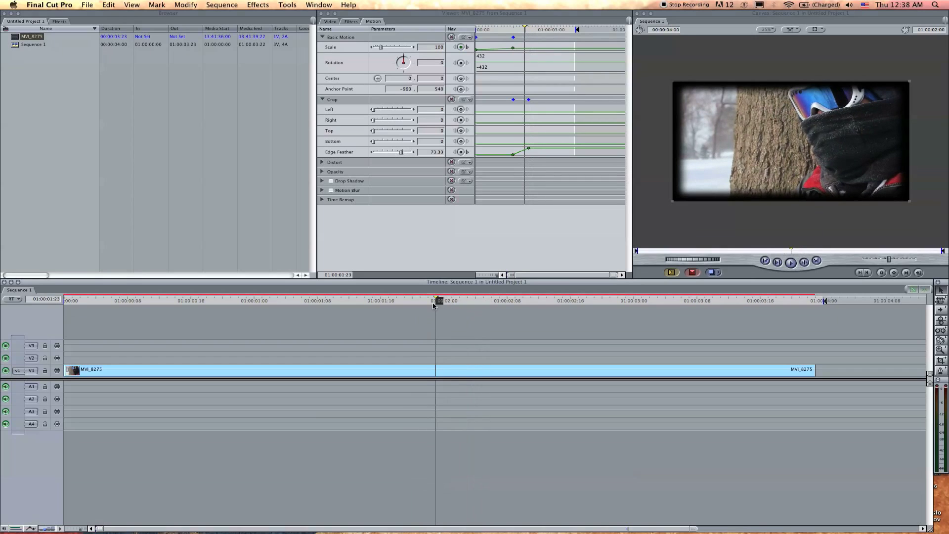
pyautogui.click(940, 300)
pyautogui.moveTo(487, 369); pyautogui.dragTo(502, 367)
pyautogui.moveTo(373, 370); pyautogui.dragTo(491, 370)
pyautogui.press('super+r')
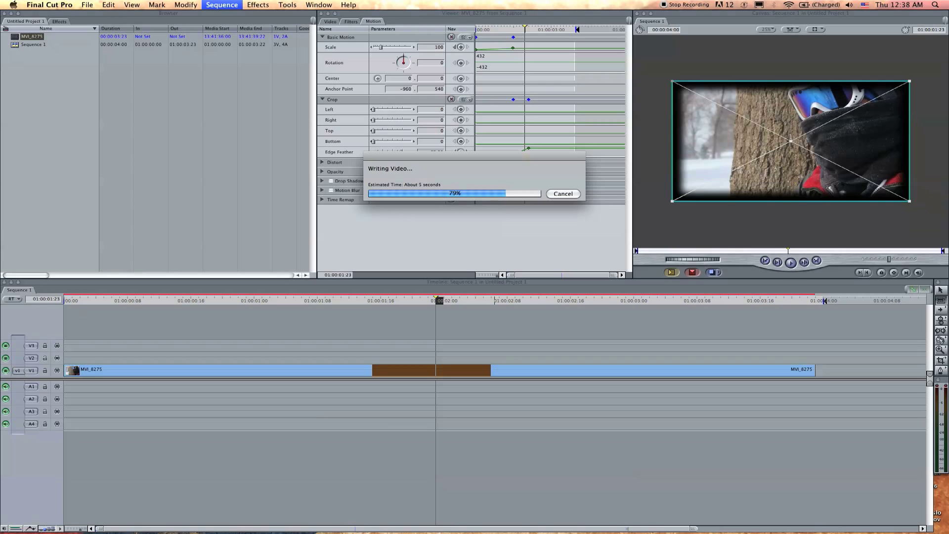
# Play back the rendered section from about 01:00:01:16 to review the edge feather animation.
pyautogui.click(378, 301)
pyautogui.press('space')
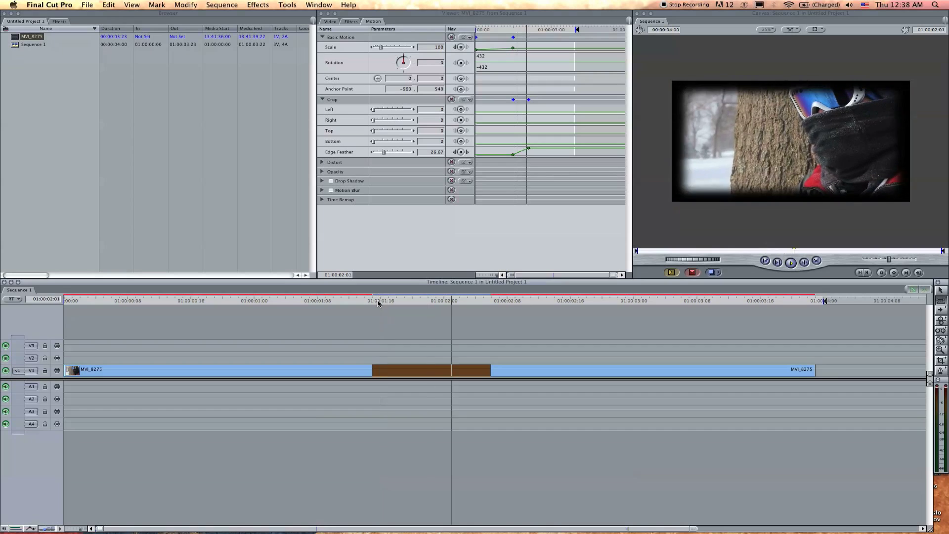
pyautogui.click(379, 301)
pyautogui.click(379, 301)
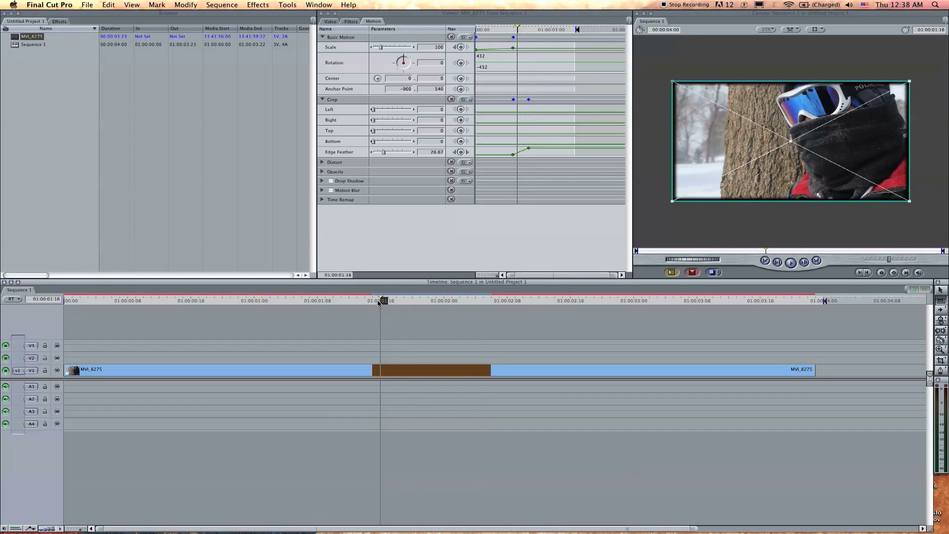
pyautogui.click(378, 301)
pyautogui.click(378, 301)
pyautogui.press('space')
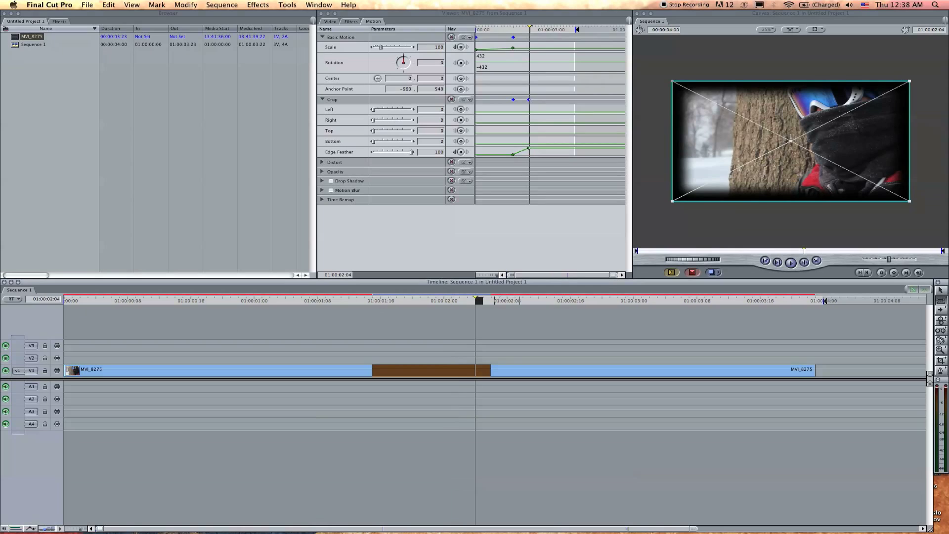
# Delete the whole MVI_8275 clip from the sequence.
pyautogui.click(527, 354)
pyautogui.click(526, 369)
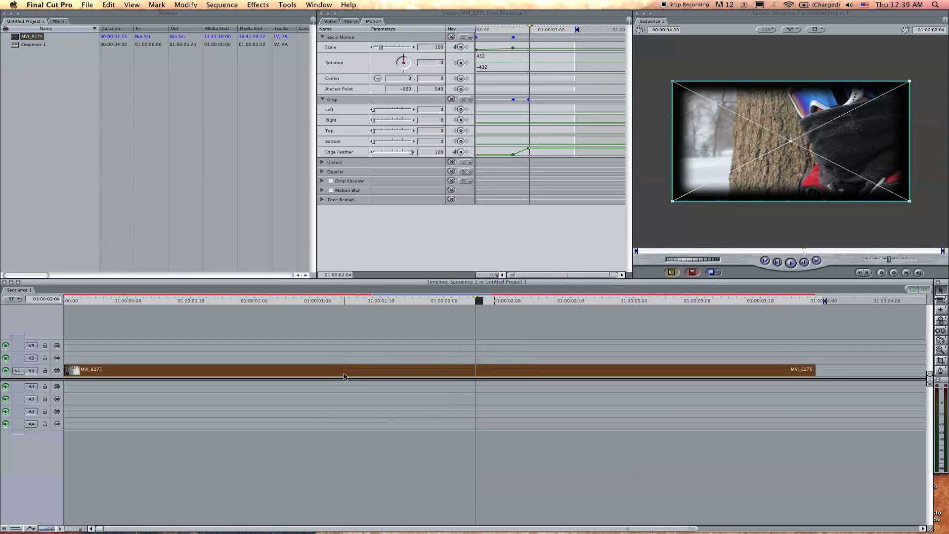
pyautogui.press('Delete')
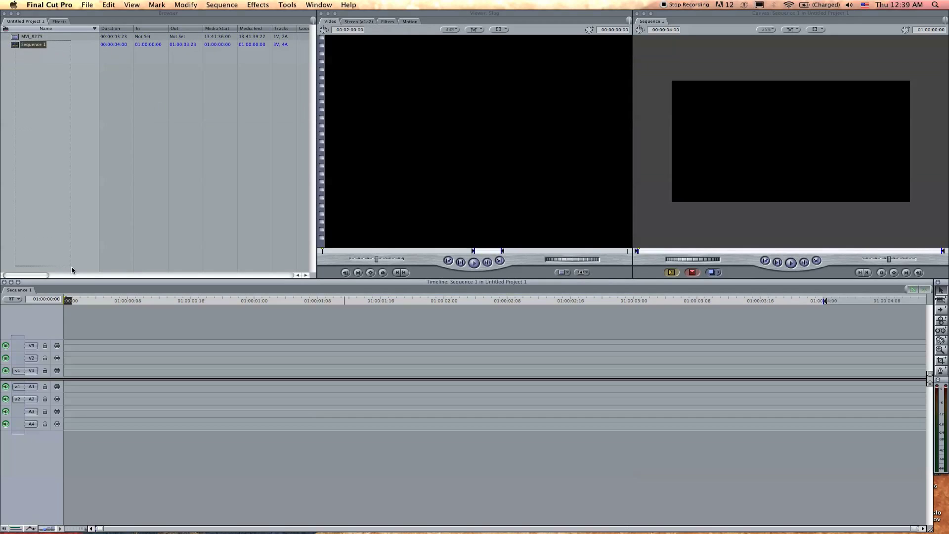
# Place the MVI_8275 clip on track V1 at the start of the sequence and return the playhead to 01:00:00:00.
pyautogui.click(17, 38)
pyautogui.moveTo(17, 37); pyautogui.dragTo(115, 376)
pyautogui.moveTo(139, 303); pyautogui.dragTo(1, 313)
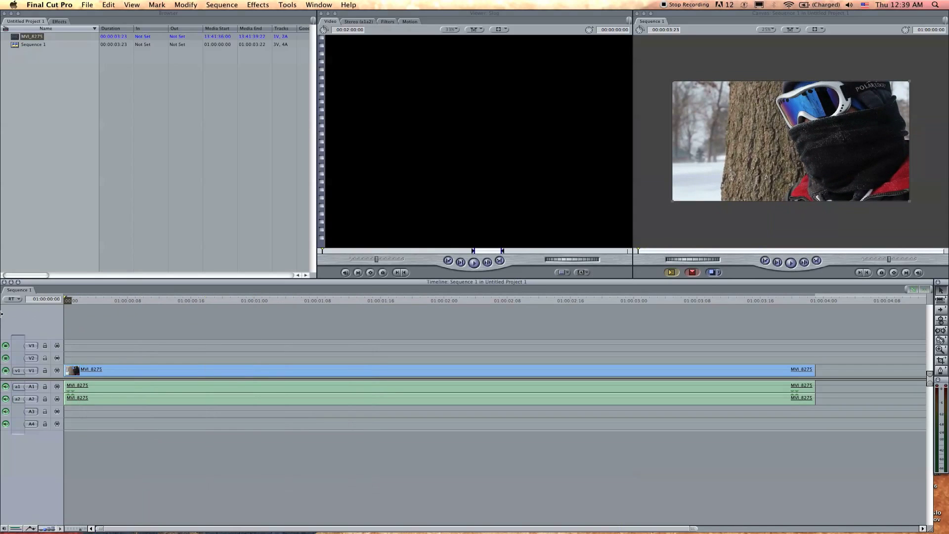
# Apply the Color Corrector 3-way video filter from the Color Correction effects to the MVI_8275 clip.
pyautogui.click(55, 21)
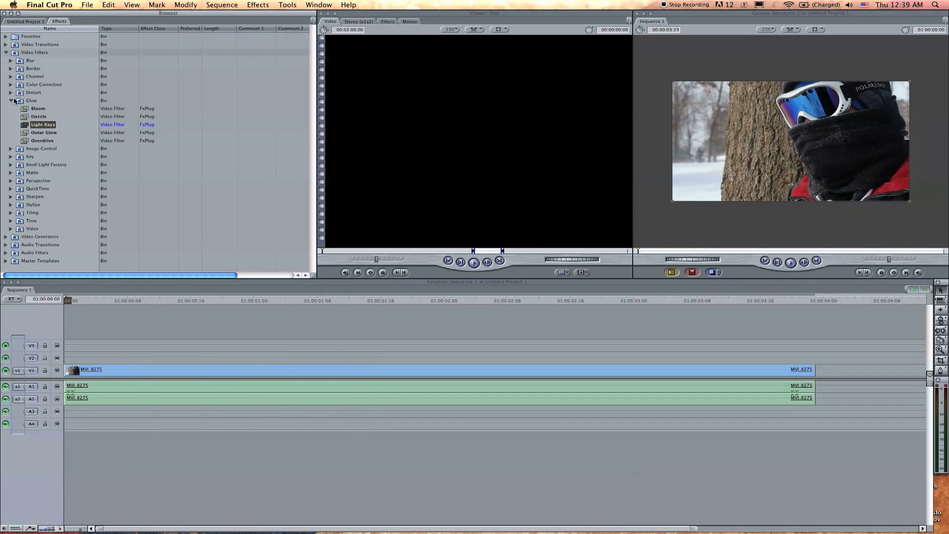
pyautogui.click(11, 101)
pyautogui.click(14, 86)
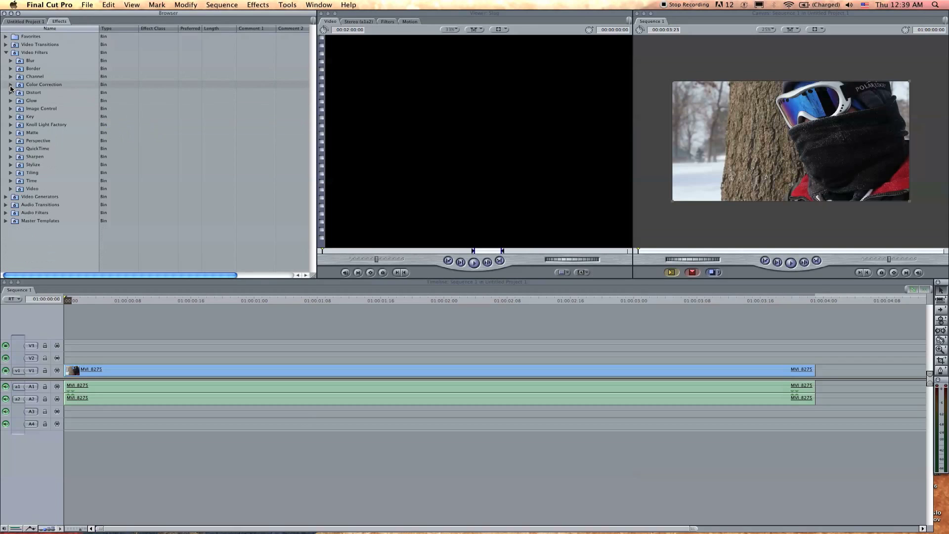
pyautogui.click(10, 86)
pyautogui.moveTo(57, 109); pyautogui.dragTo(133, 370)
# Open the sequence clip's Color Corrector 3-way controls and add a keyframe at 01:00:00:00.
pyautogui.doubleClick(133, 371)
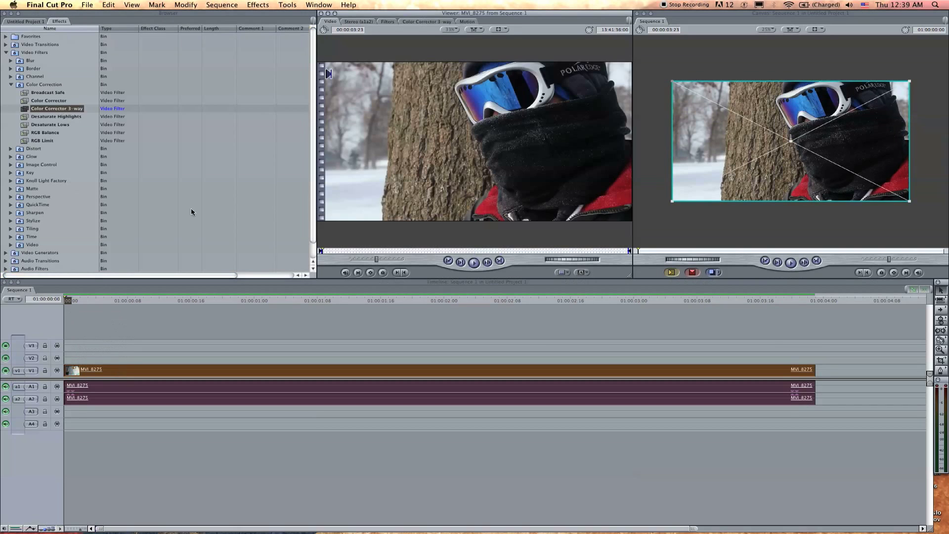
pyautogui.click(418, 21)
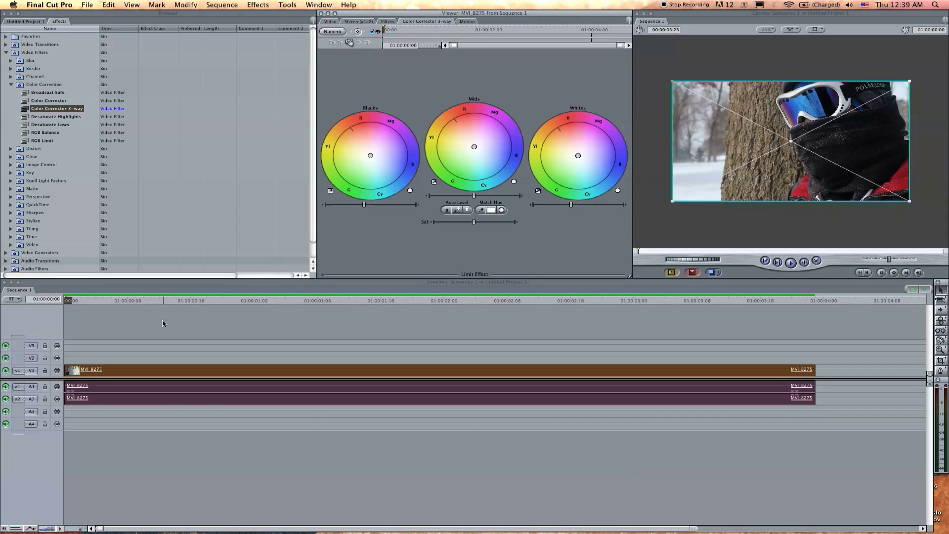
pyautogui.click(170, 305)
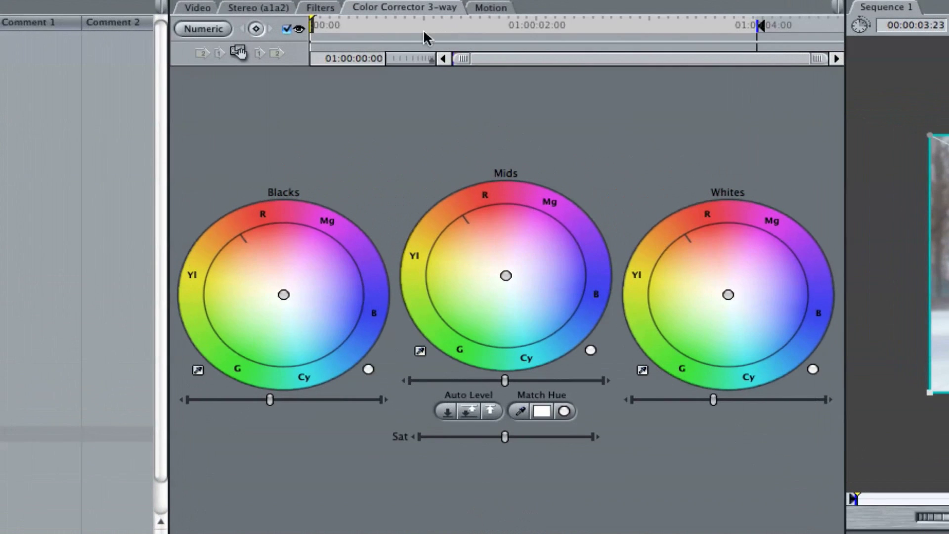
pyautogui.moveTo(355, 24); pyautogui.dragTo(286, 38)
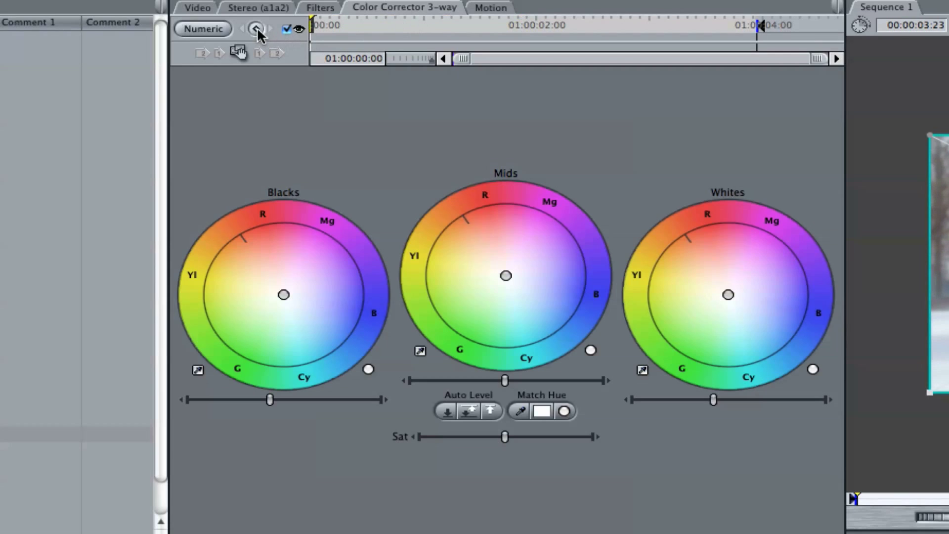
pyautogui.click(257, 29)
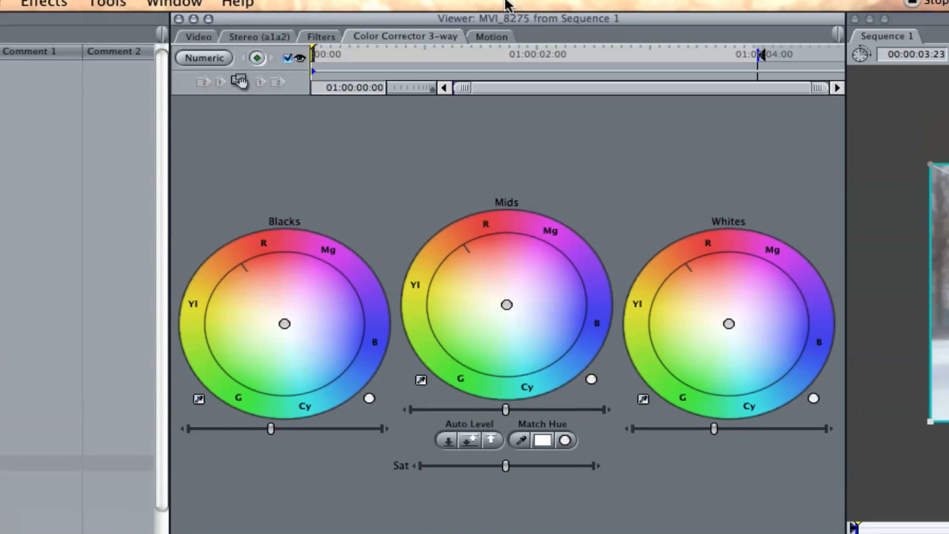
# Keyframe the color corrector at 01:00:01:07 with saturation at minimum, mids brightened, blacks darkened and whites slightly brightened.
pyautogui.moveTo(410, 56); pyautogui.dragTo(455, 63)
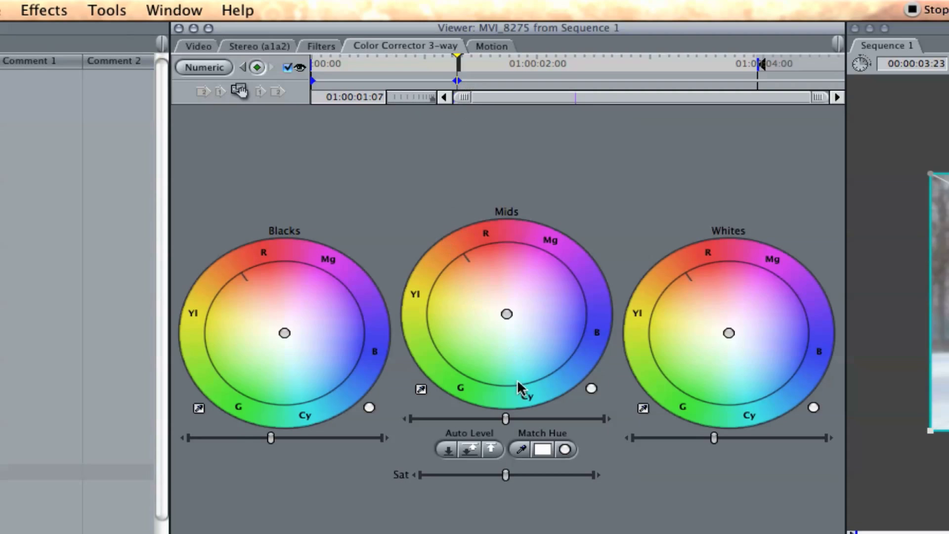
pyautogui.moveTo(506, 475); pyautogui.dragTo(416, 473)
pyautogui.moveTo(510, 420)
pyautogui.mouseDown()
pyautogui.moveTo(553, 421)
pyautogui.moveTo(529, 419)
pyautogui.mouseUp()
pyautogui.moveTo(271, 438); pyautogui.dragTo(249, 438)
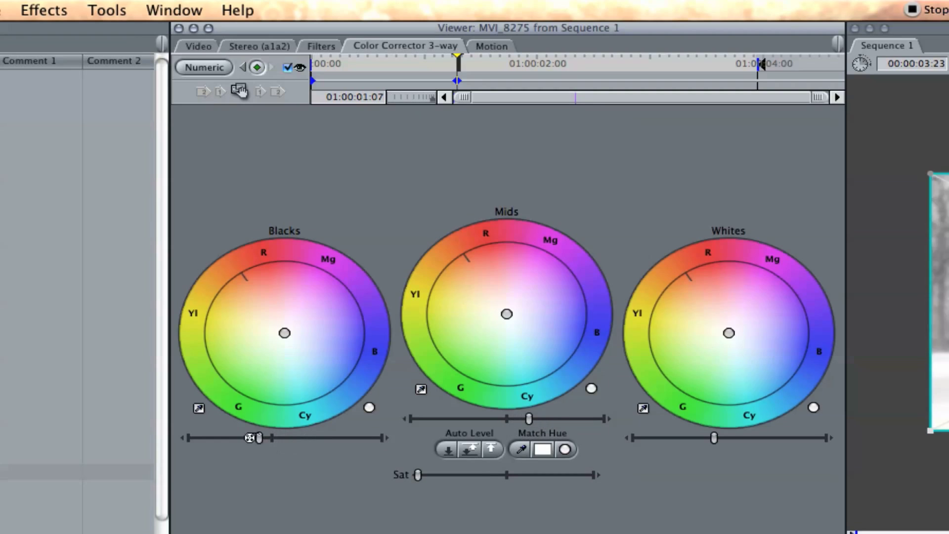
pyautogui.moveTo(710, 438); pyautogui.dragTo(722, 439)
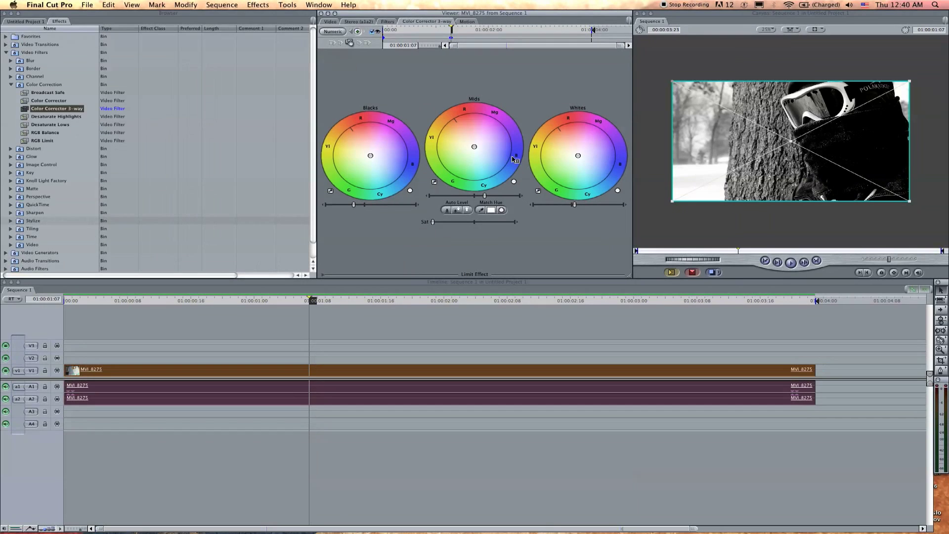
# Play back the sequence from the start to review the color-to-black-and-white transition.
pyautogui.moveTo(285, 302); pyautogui.dragTo(162, 300)
pyautogui.click(62, 300)
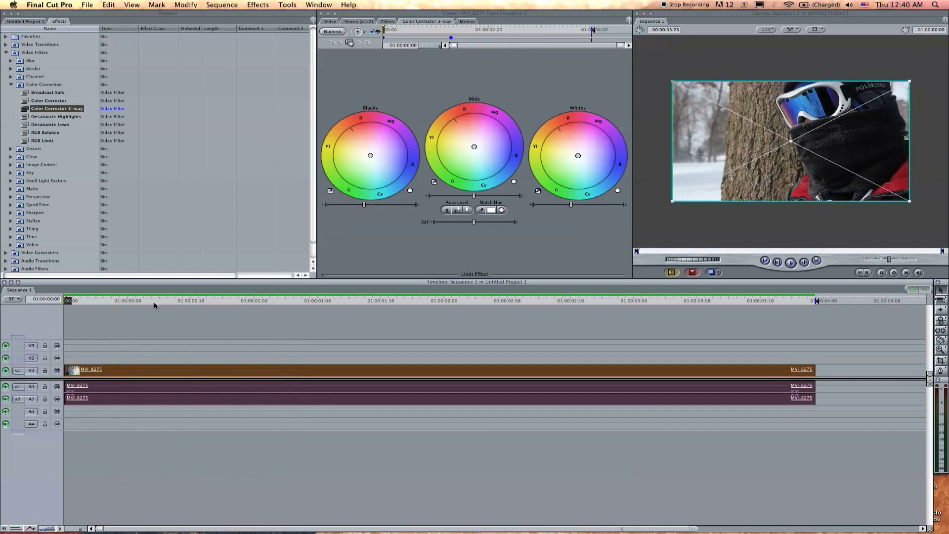
pyautogui.press('super+a')
pyautogui.press('space')
pyautogui.press('space')
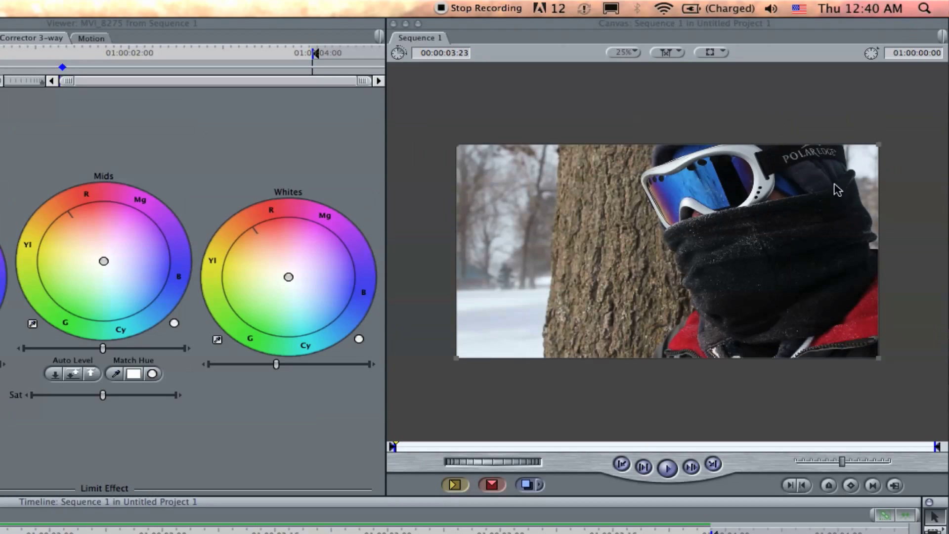
pyautogui.press('space')
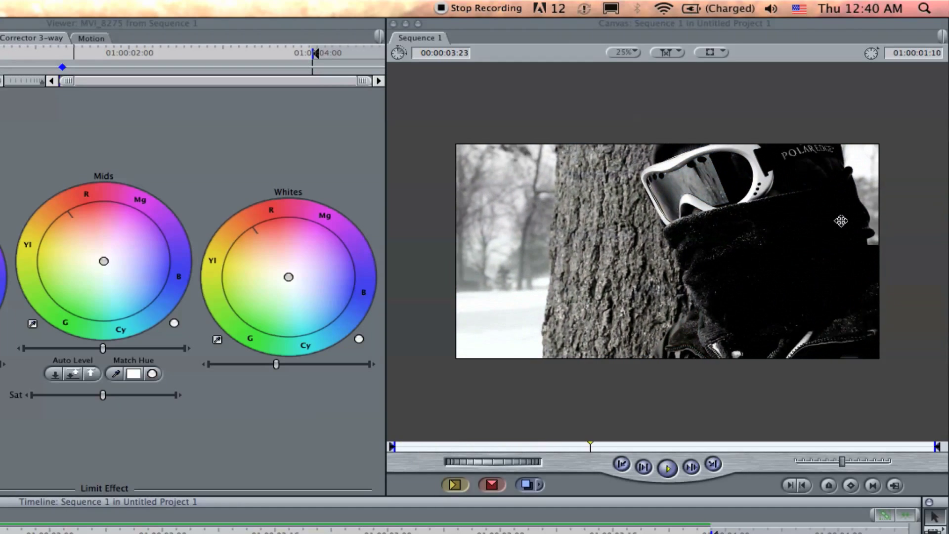
pyautogui.press('space')
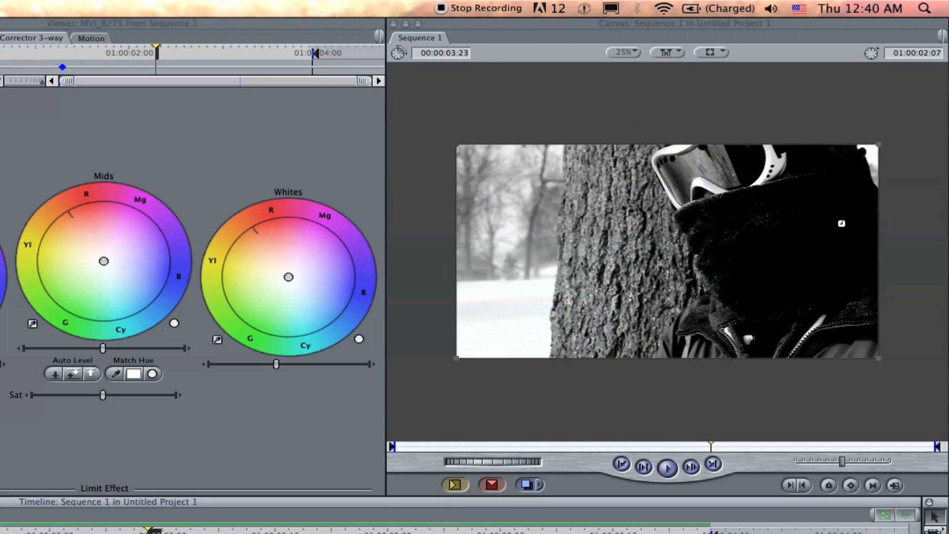
pyautogui.press('space')
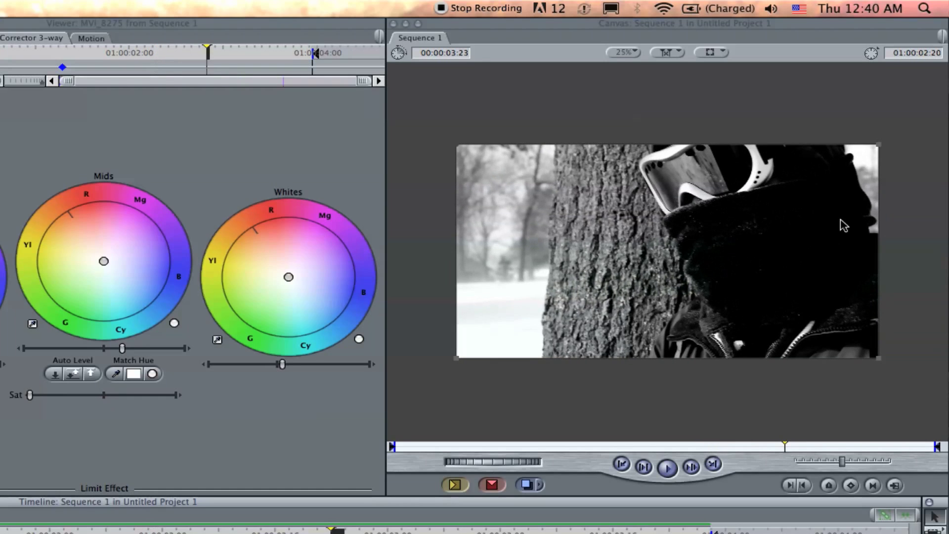
pyautogui.press('Home')
pyautogui.press('space')
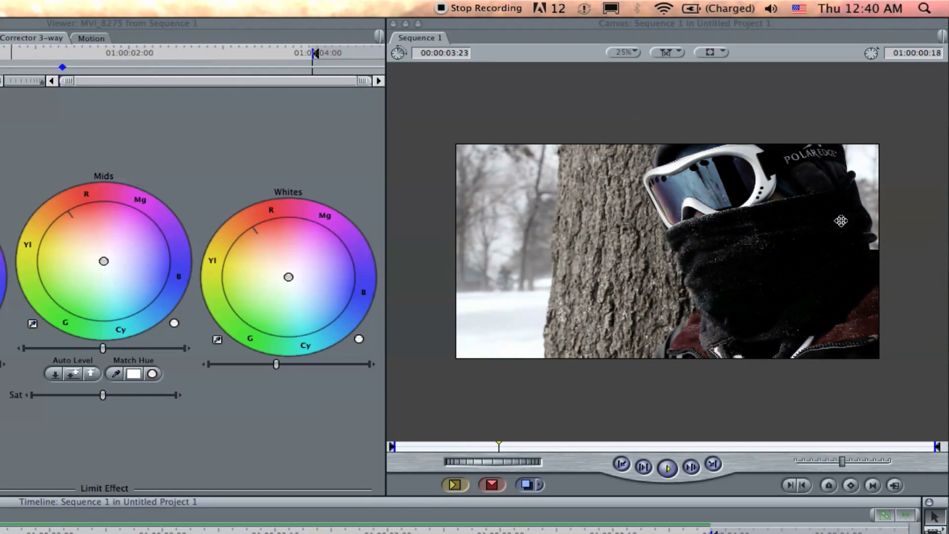
pyautogui.press('space')
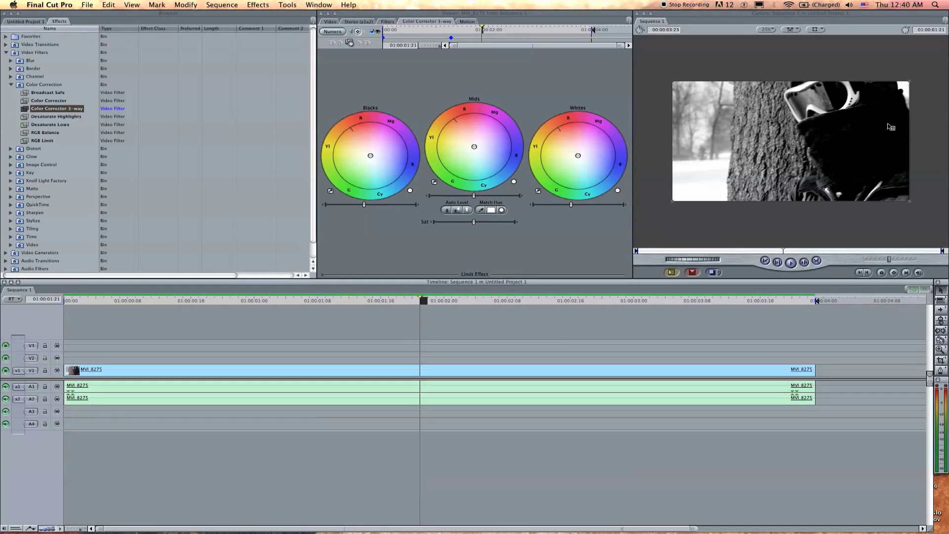
# Keyframe the color corrector at 01:00:02:13 with mids darkened, blacks raised and saturation at maximum.
pyautogui.click(508, 23)
pyautogui.press('space')
pyautogui.press('space')
pyautogui.moveTo(474, 196); pyautogui.dragTo(460, 196)
pyautogui.moveTo(364, 204); pyautogui.dragTo(383, 204)
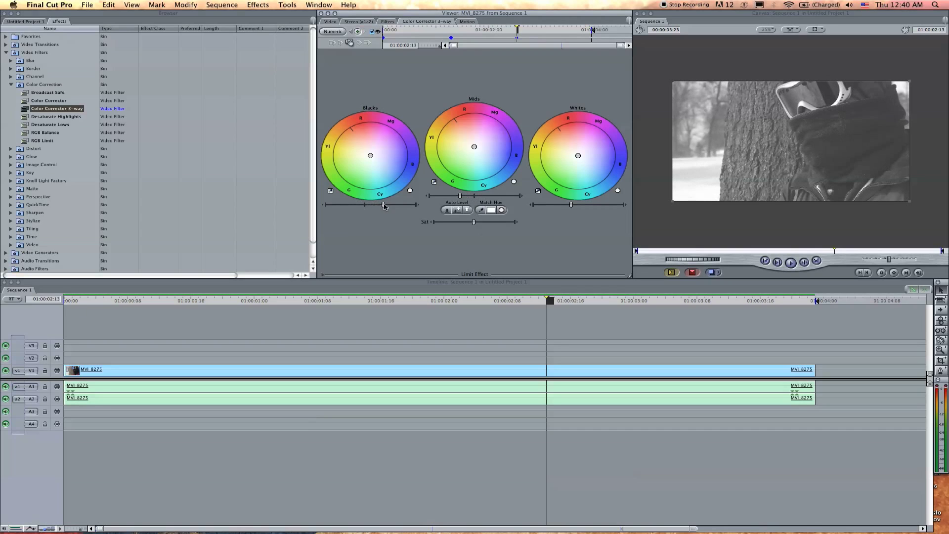
pyautogui.click(497, 222)
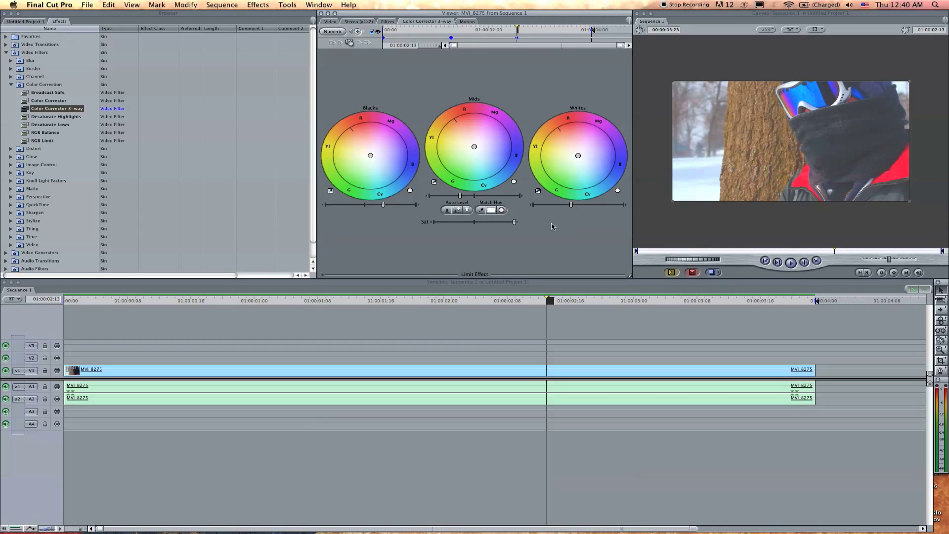
# Scrub and play through the clip to review the transitions between the color corrector keyframes.
pyautogui.click(437, 347)
pyautogui.moveTo(514, 302); pyautogui.dragTo(270, 305)
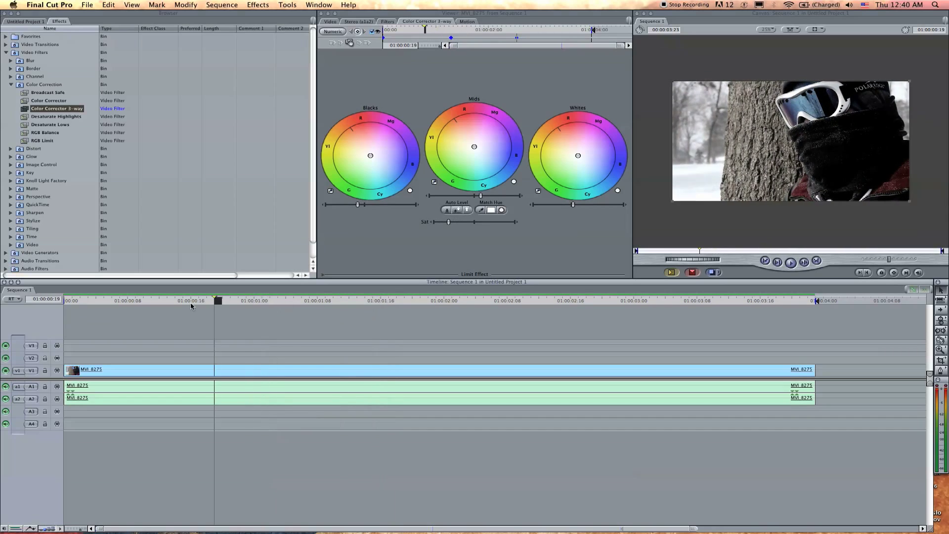
pyautogui.press('space')
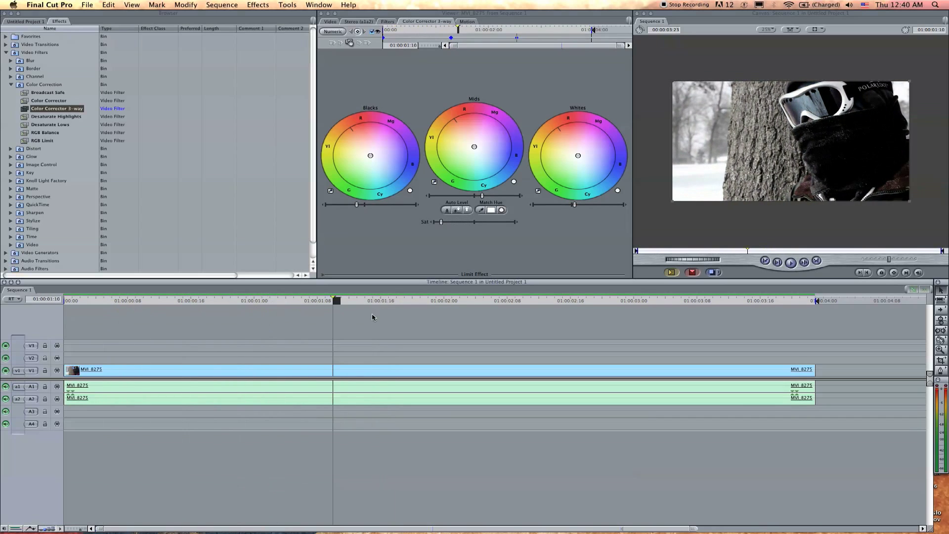
pyautogui.moveTo(545, 303); pyautogui.dragTo(507, 332)
pyautogui.moveTo(400, 313); pyautogui.dragTo(261, 318)
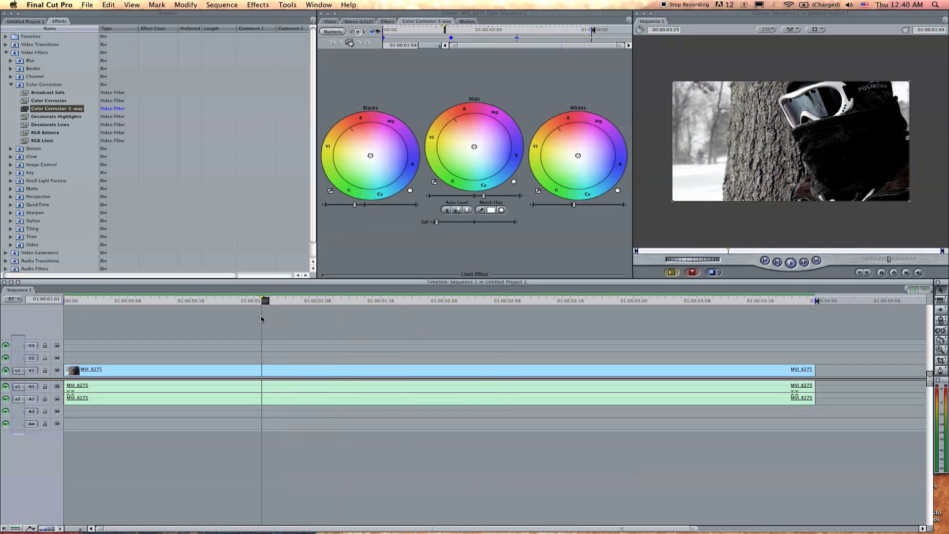
# Remove the color-corrected MVI_8275 clip, including its audio, from the sequence.
pyautogui.click(38, 24)
pyautogui.moveTo(146, 329); pyautogui.dragTo(262, 417)
pyautogui.press('Delete')
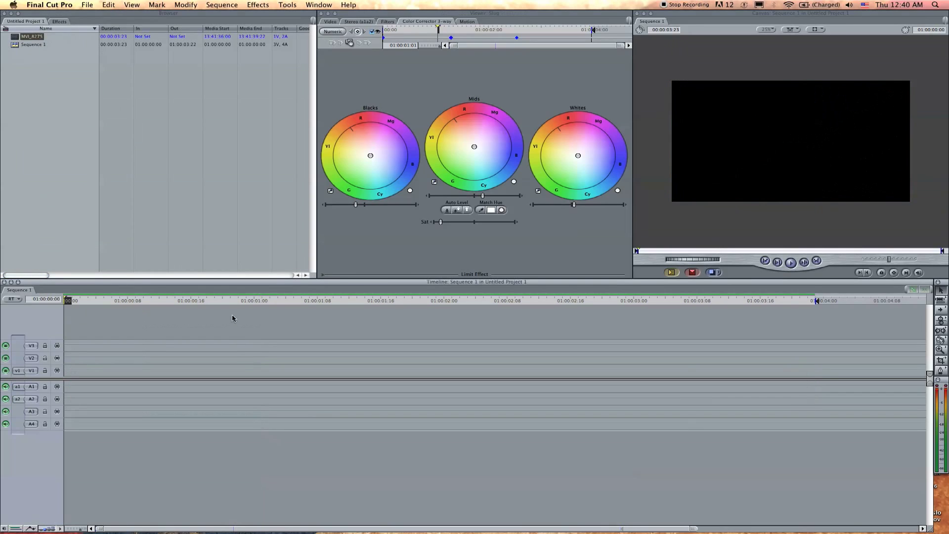